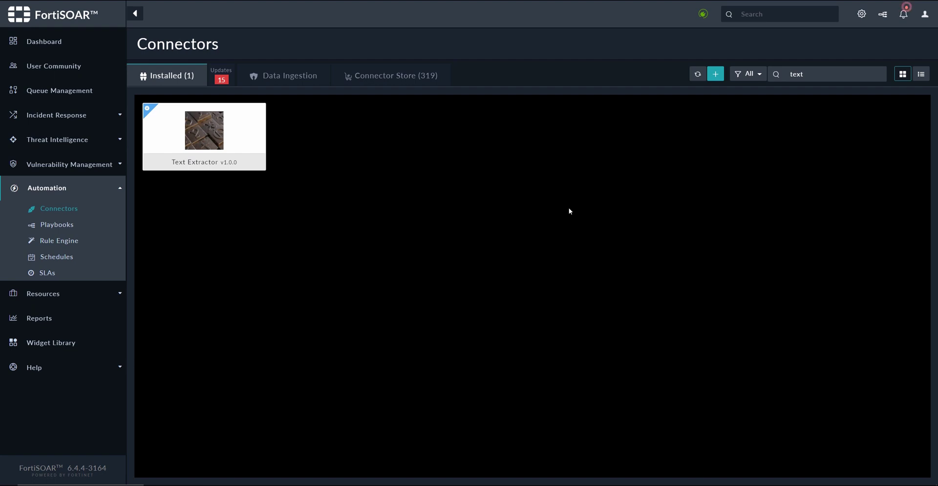
Open the Text Extractor connector and view its actions, Extract Text and Get Backend Config
click(218, 139)
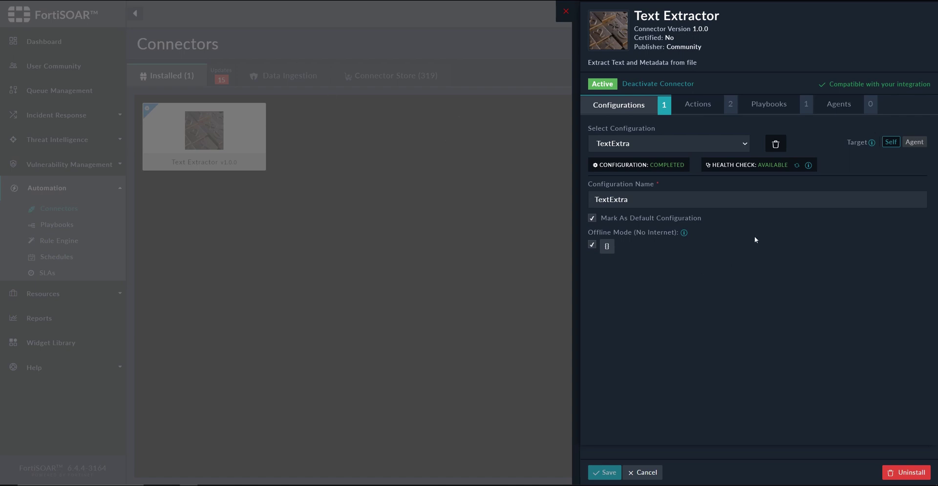
click(706, 108)
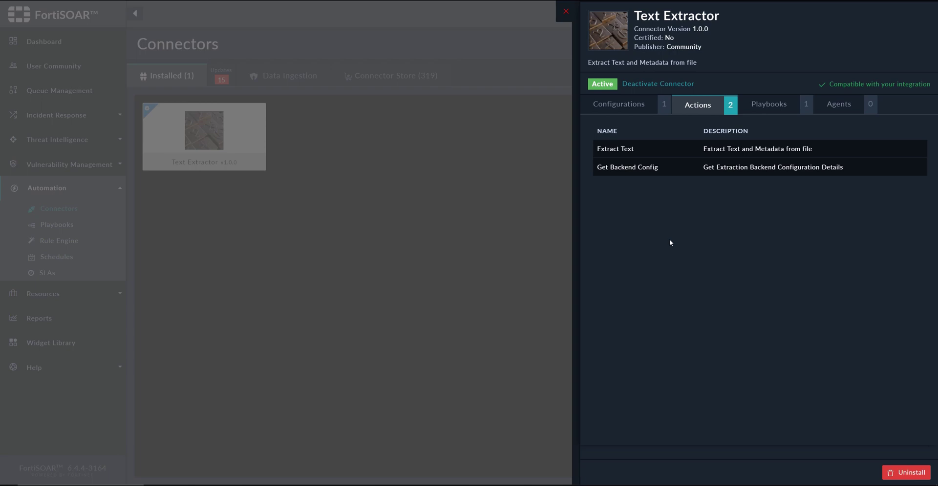
Close the connector details and go to the Application Editor's Modules page
click(565, 10)
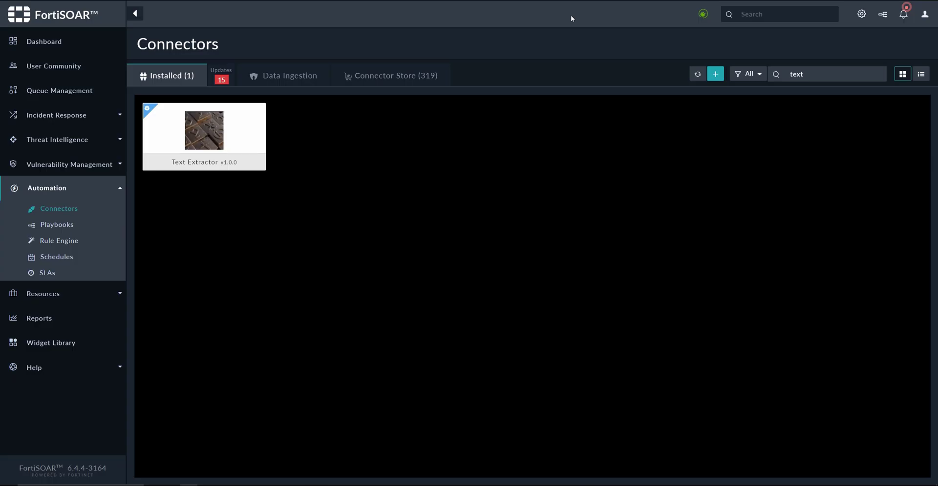
click(859, 14)
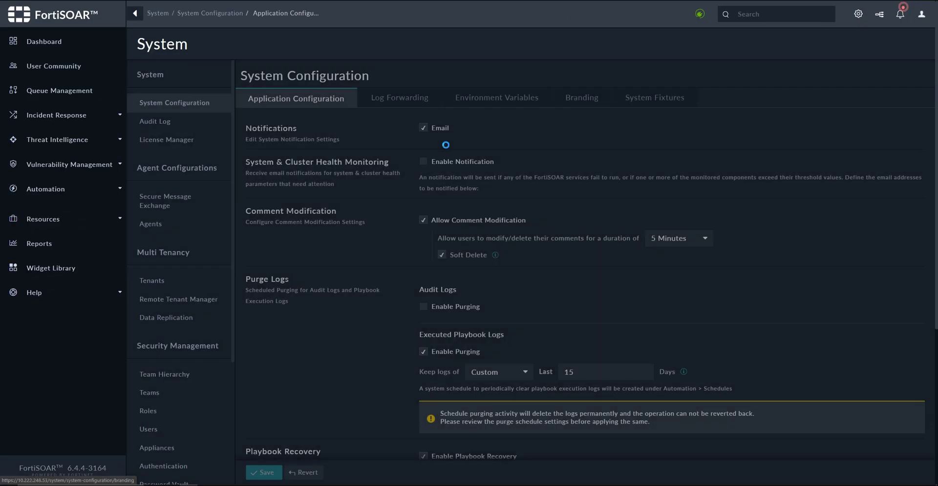
scroll(187, 344, down, 1)
scroll(187, 345, down, 5)
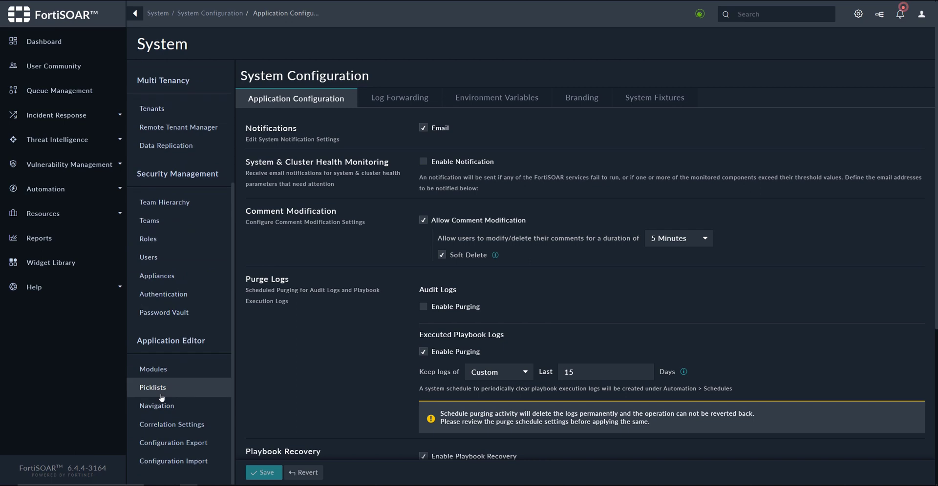
click(188, 370)
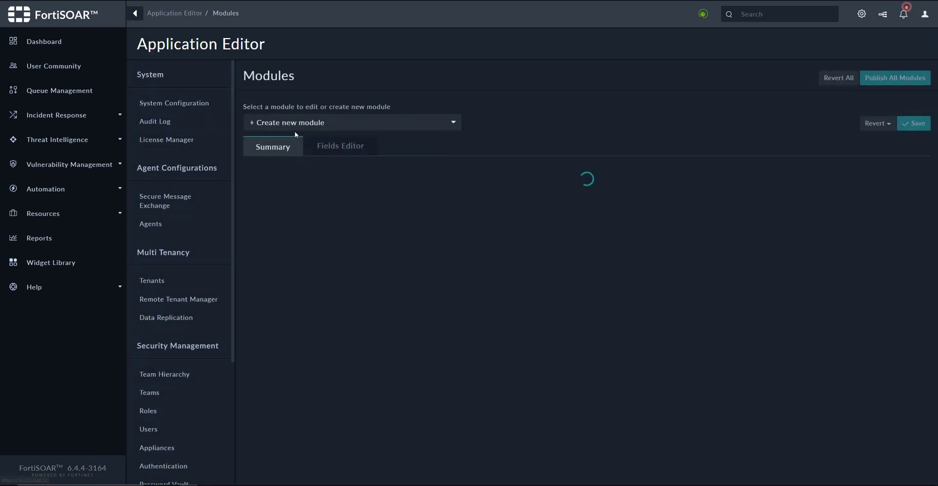
Select the Indicators module and show its fields in the Fields Editor
click(296, 123)
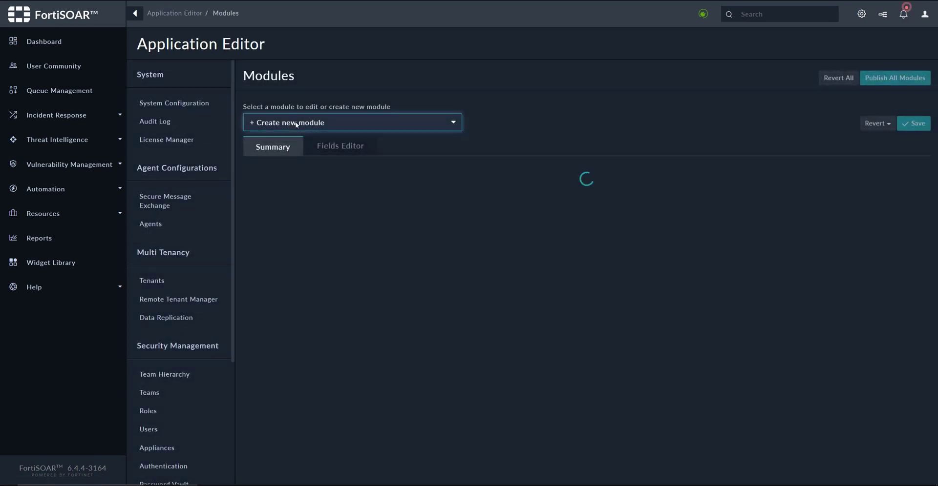
click(295, 125)
key(i)
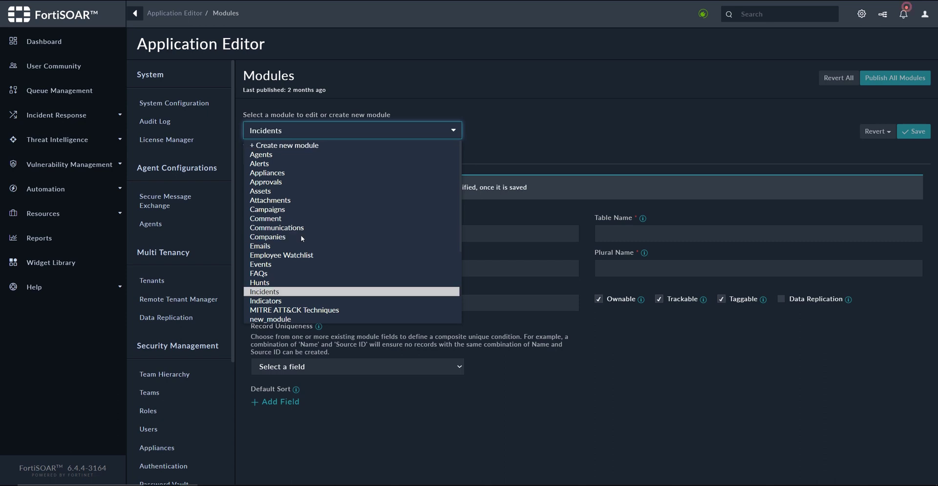
key(Up)
key(Down)
key(Down)
key(Return)
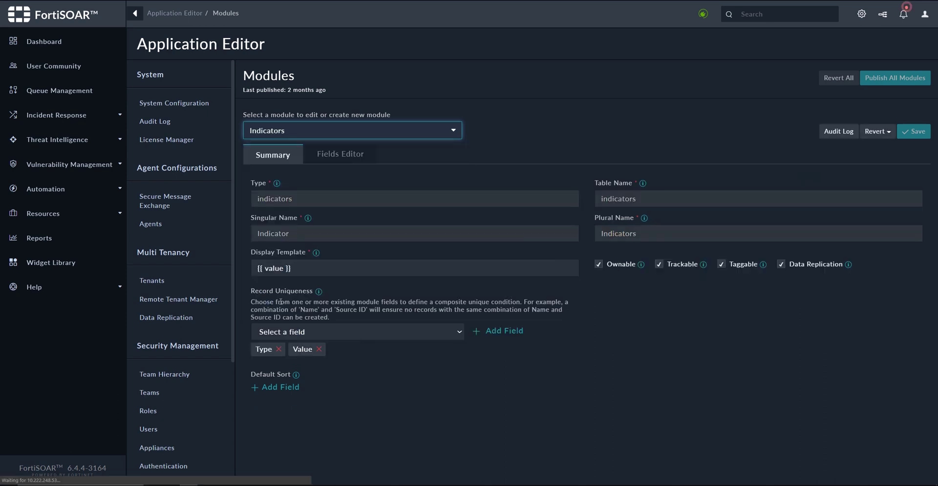
click(343, 154)
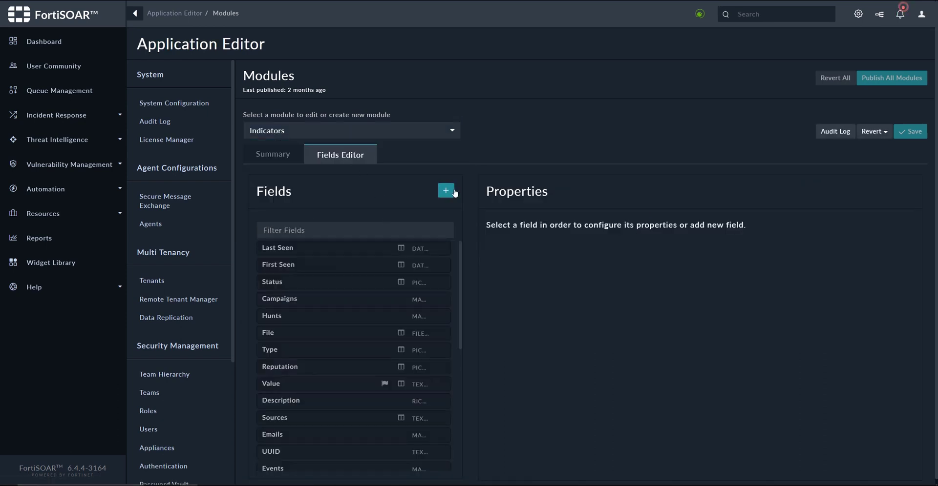
Create a field named filePreview, titled 'File Preview', with sub type Rich Text (HTML)
click(446, 191)
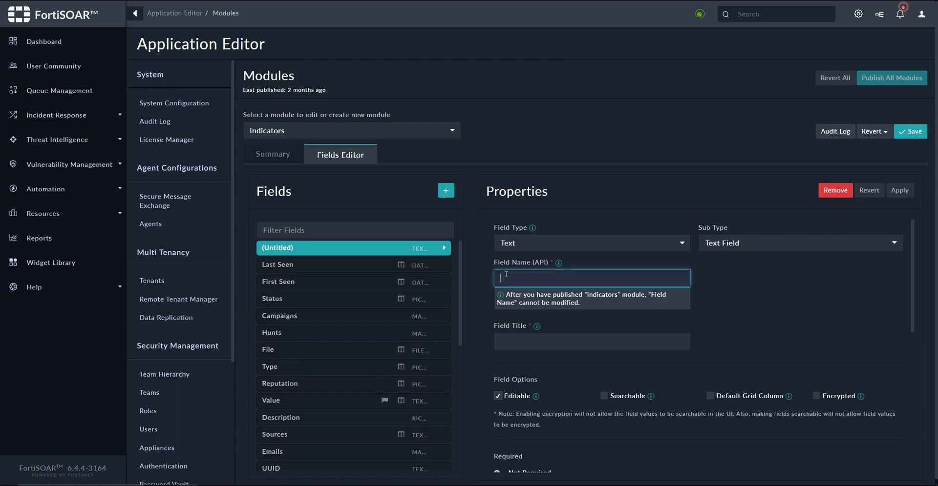
text(filePreview)
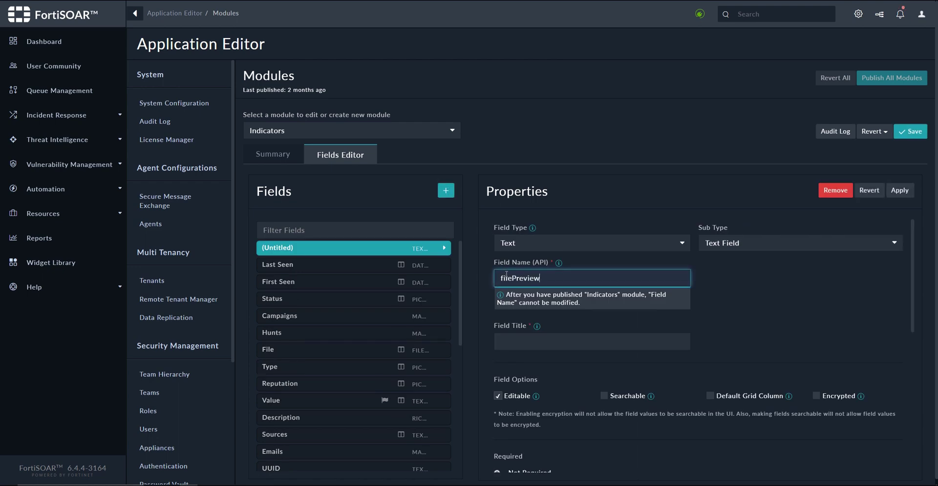
click(520, 344)
text(File Preview)
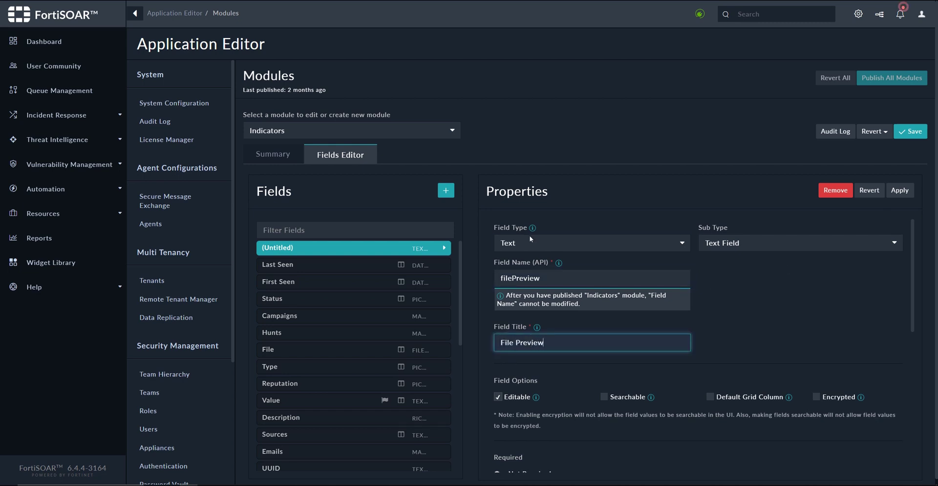
click(752, 244)
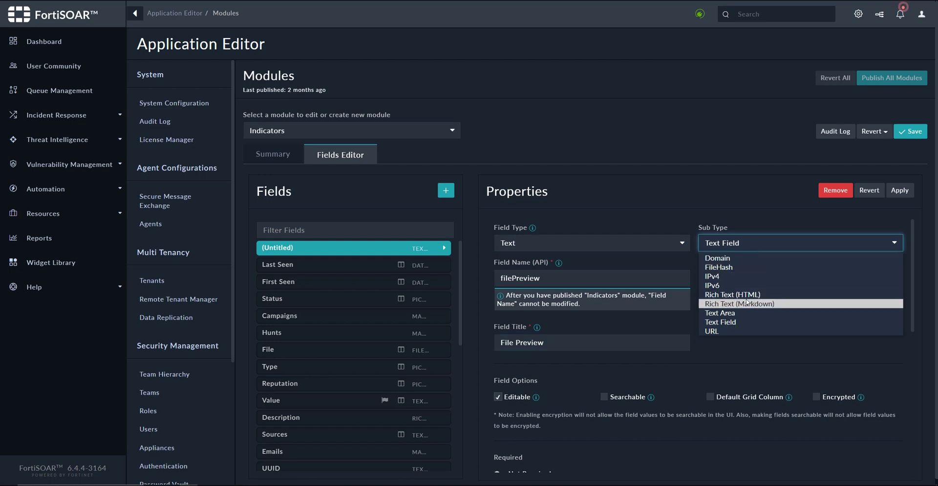
click(747, 295)
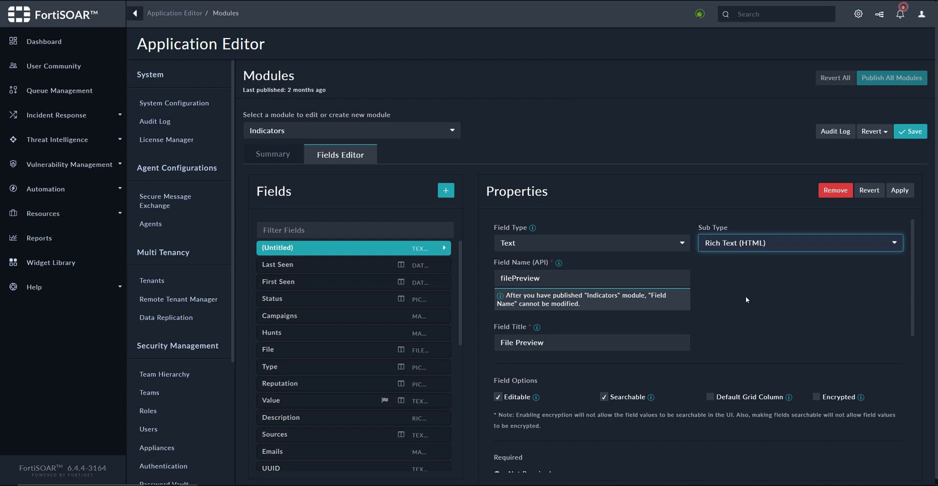
Apply the new field, save the Indicators module and publish all modules
scroll(720, 312, down, 1)
scroll(719, 312, down, 3)
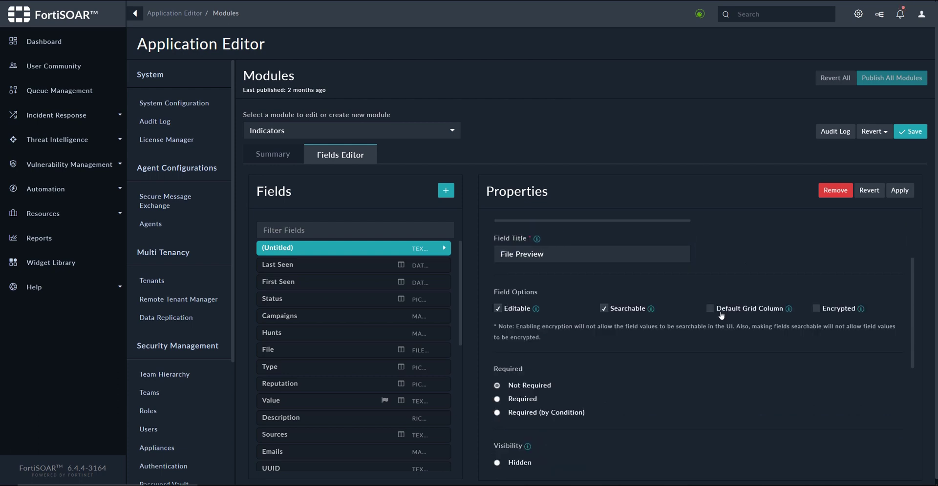
click(906, 190)
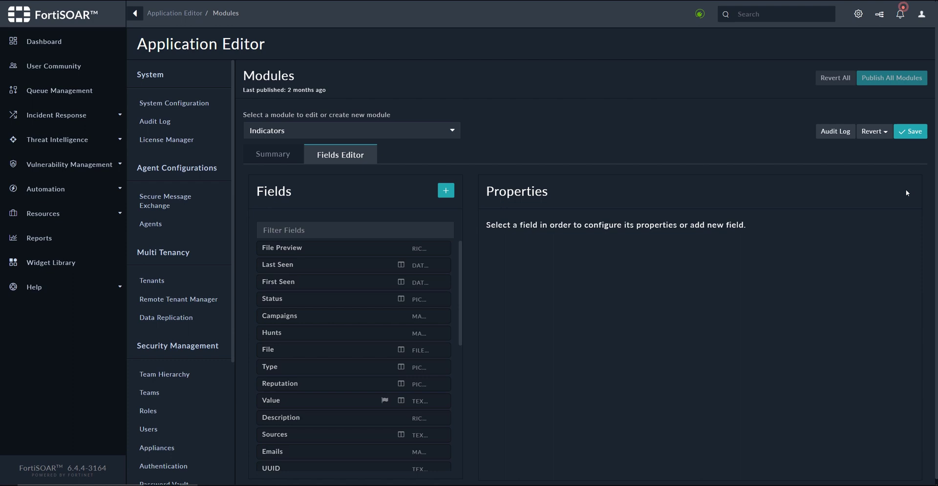
click(914, 132)
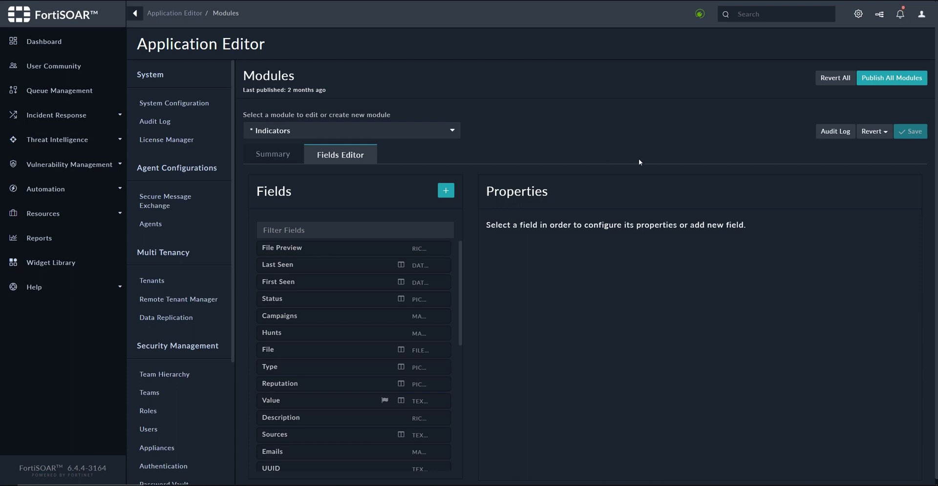
click(879, 77)
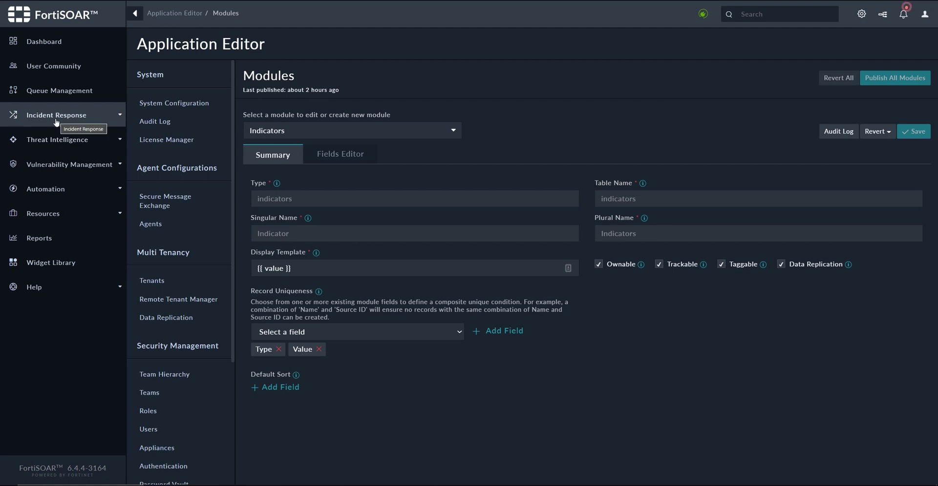
Open indicator 436 from Threat Intelligence > Indicators and enable template editing on its layout
click(51, 141)
click(48, 159)
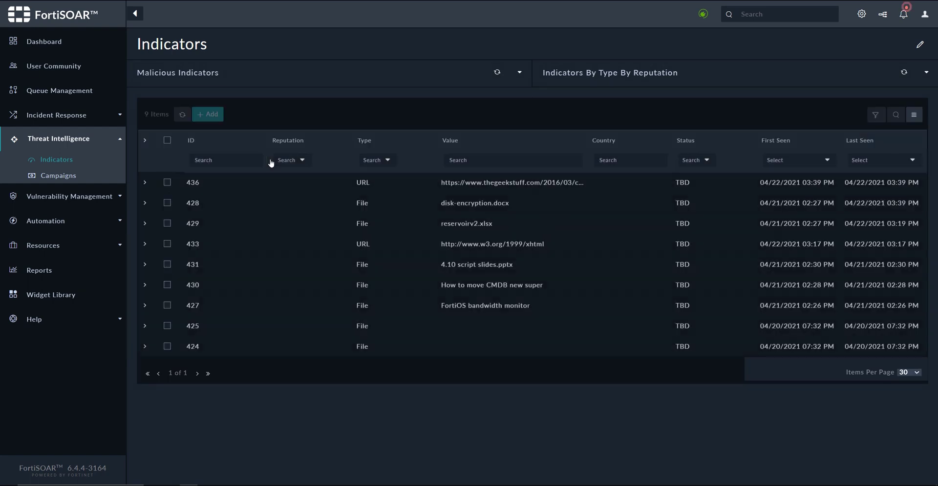
click(423, 185)
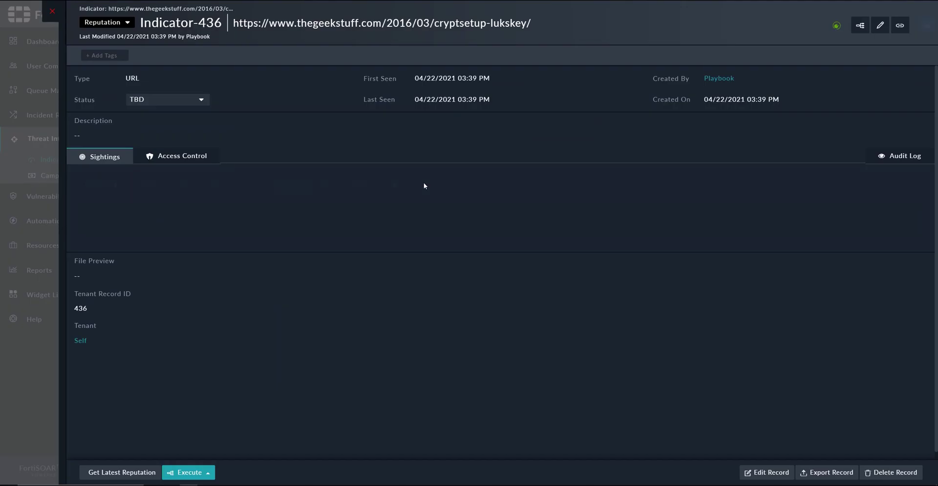
click(879, 25)
scroll(464, 293, down, 3)
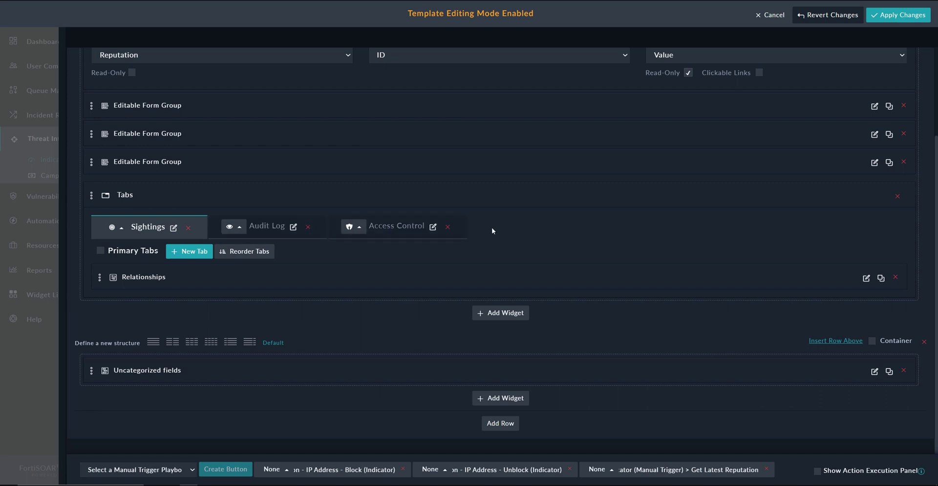
Add a new tab named 'PreviewFile' to the layout's tabs group
click(186, 253)
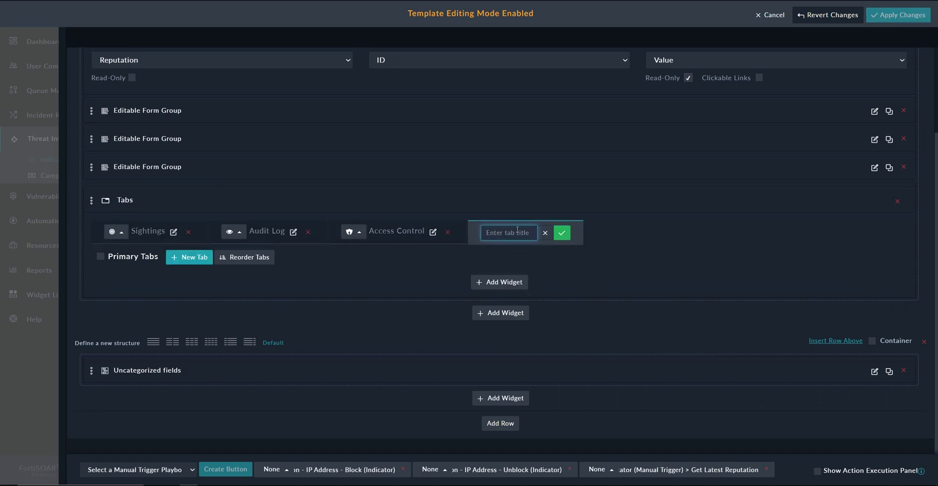
text(Preview)
text(File)
click(567, 236)
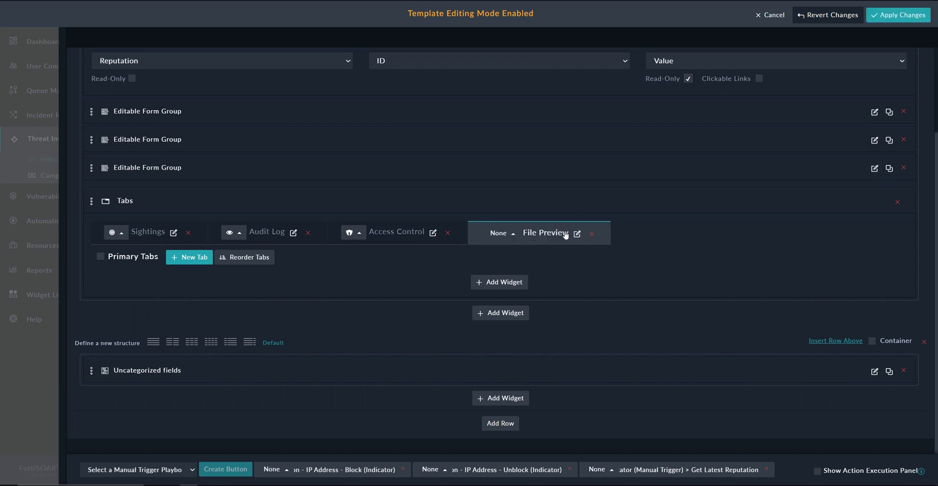
Put an Editable Form Group containing the File Preview field in the tab and save it
click(493, 289)
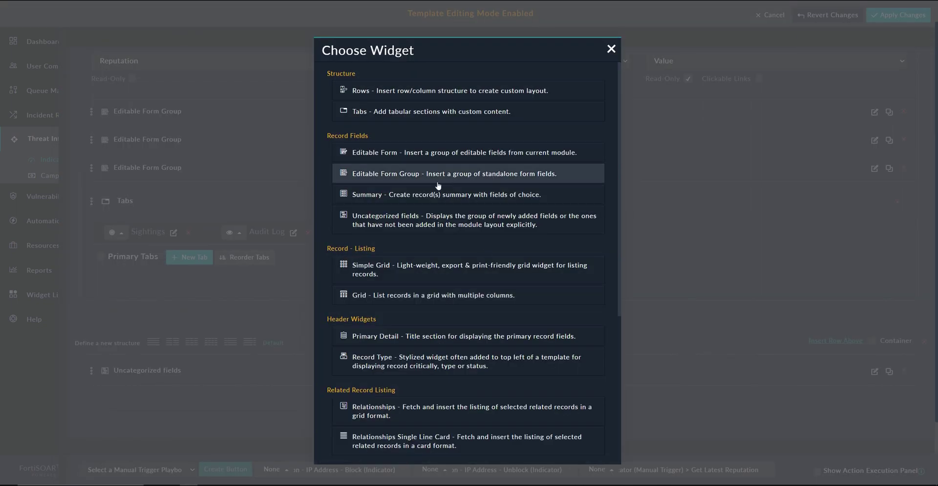
click(380, 176)
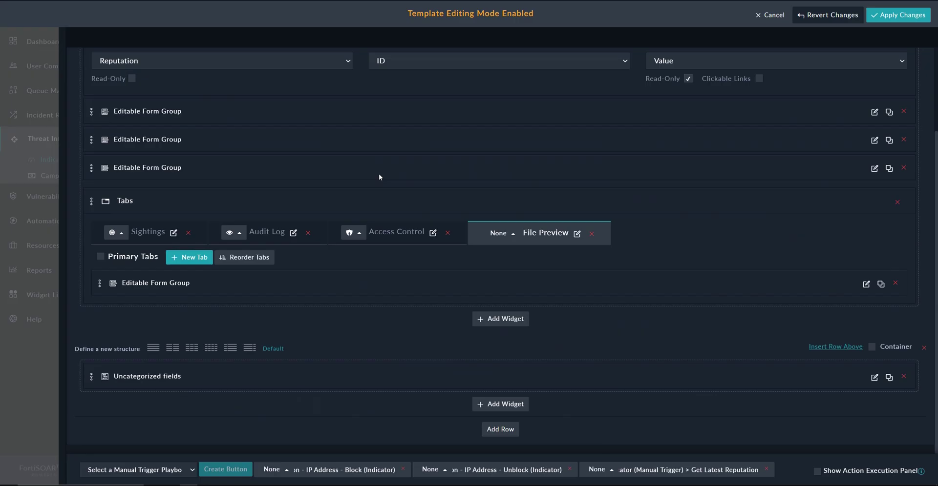
click(866, 285)
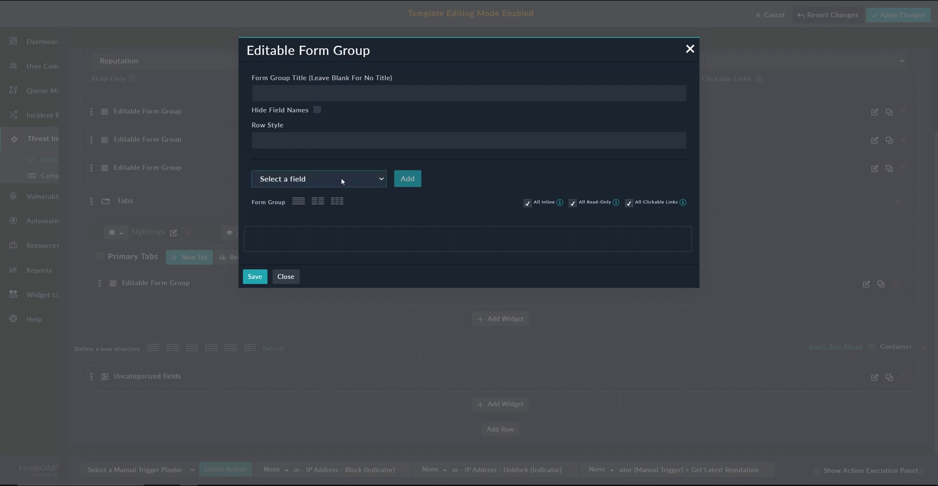
click(341, 179)
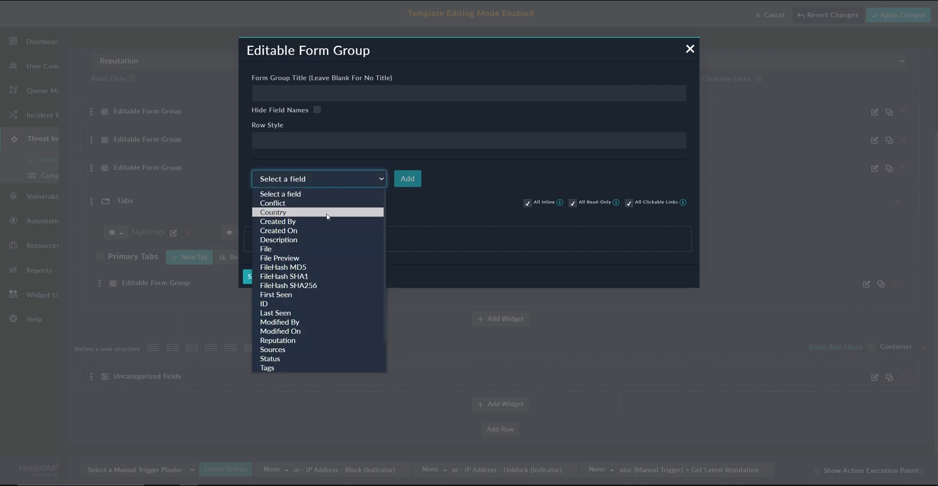
click(285, 258)
click(402, 181)
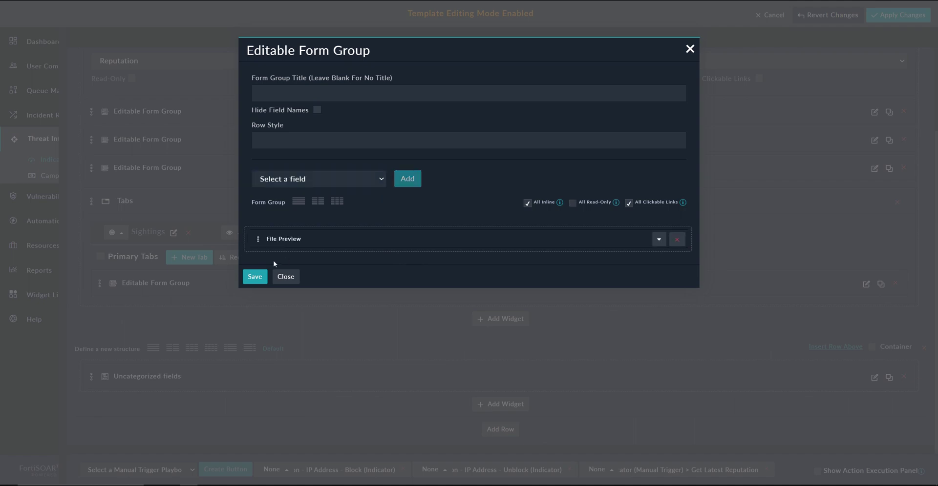
click(252, 276)
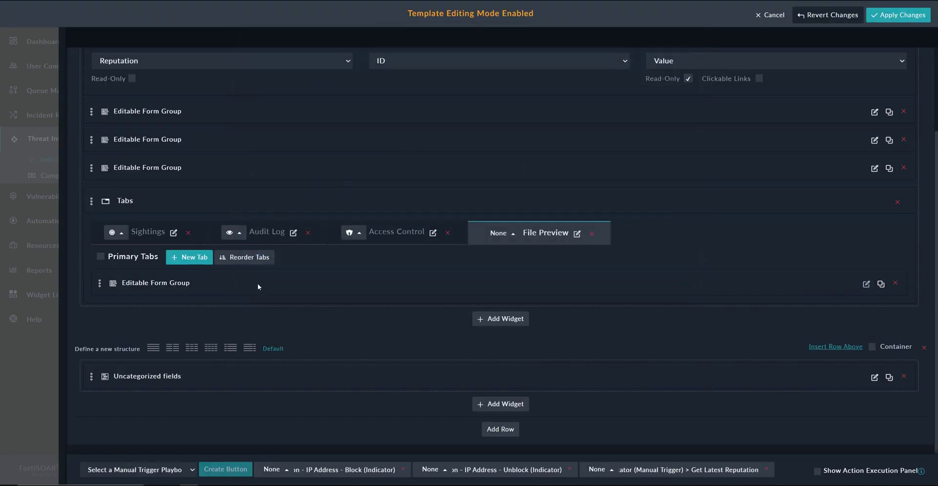
Apply the layout changes for all users, check indicator 436's File Preview tab, then close the record
click(894, 17)
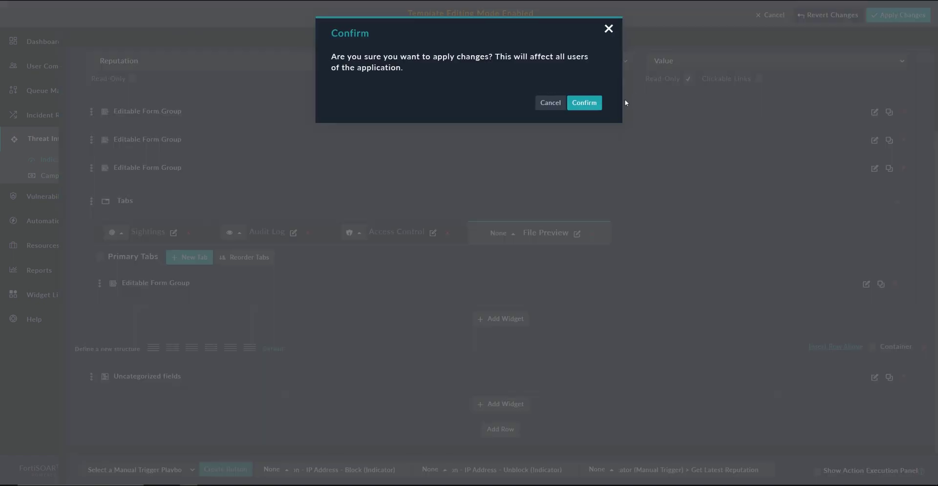
click(582, 104)
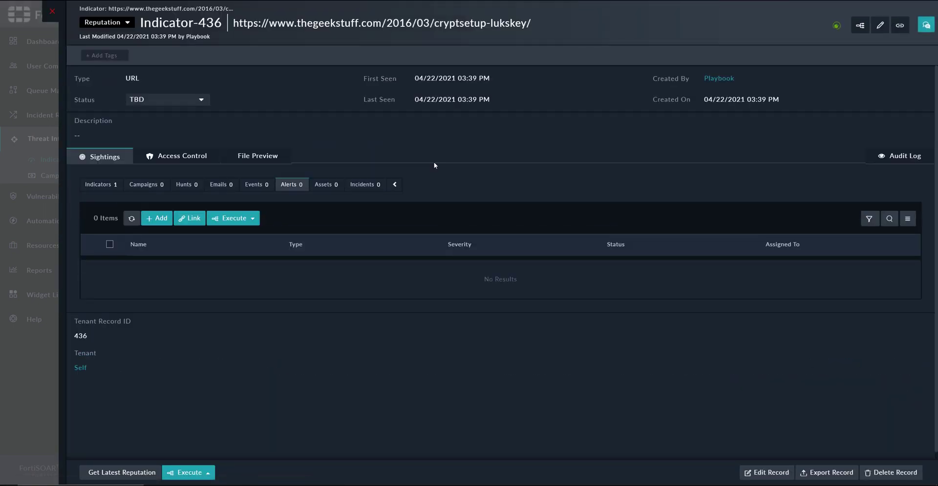
click(272, 163)
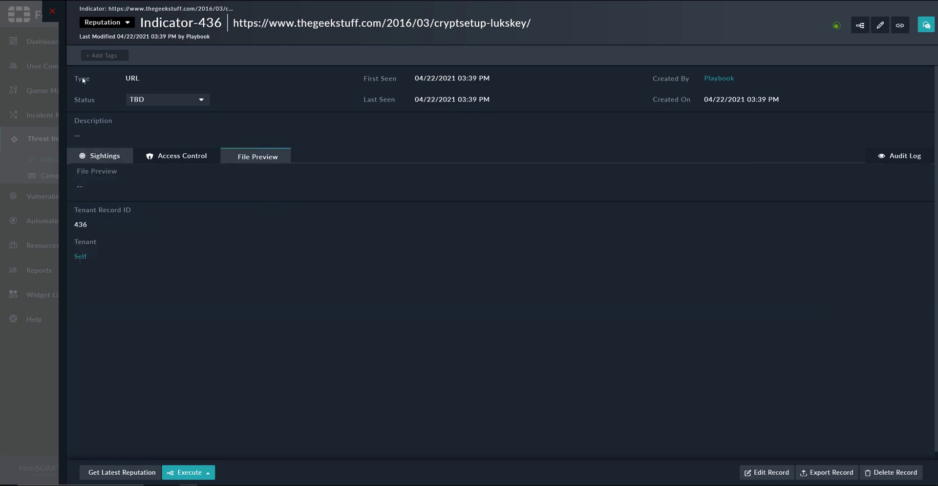
click(52, 11)
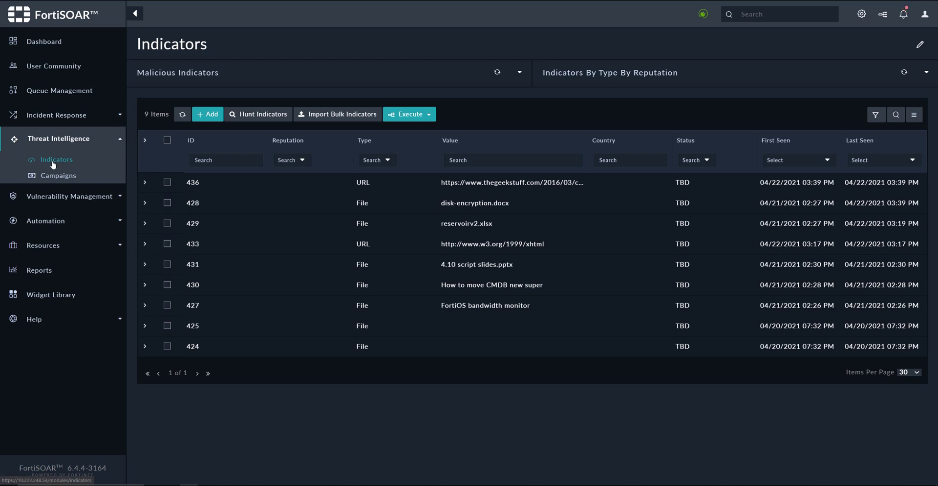
Search playbook collections for 'text', open Sample - Text Extractor - 1.0.0, and select Extract and Process Text From File
click(47, 219)
click(55, 256)
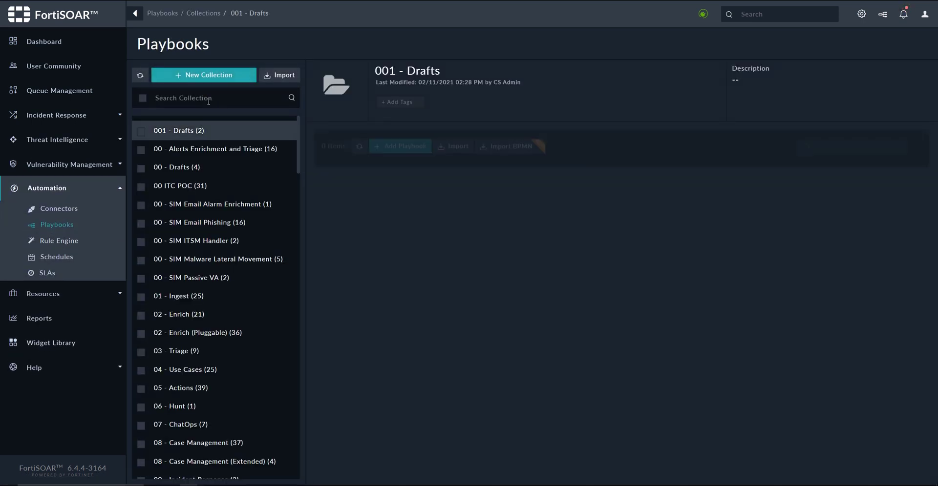
click(209, 98)
text(text)
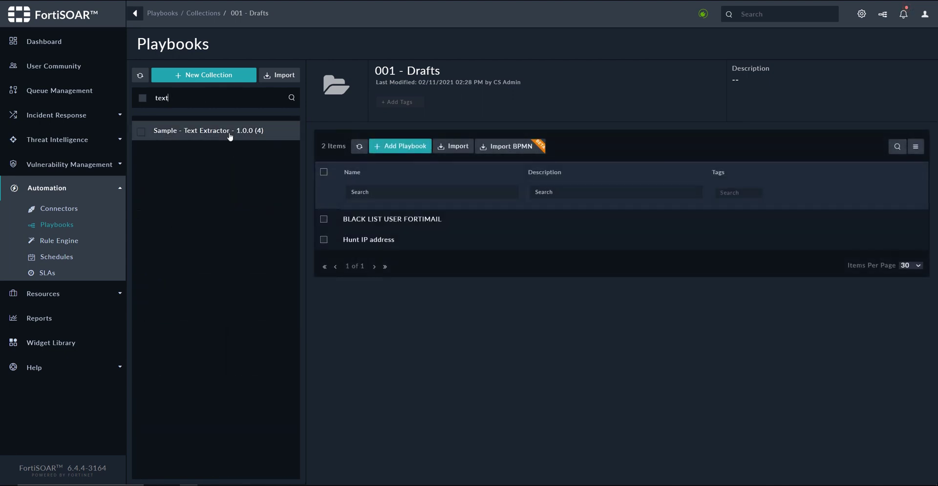
click(229, 136)
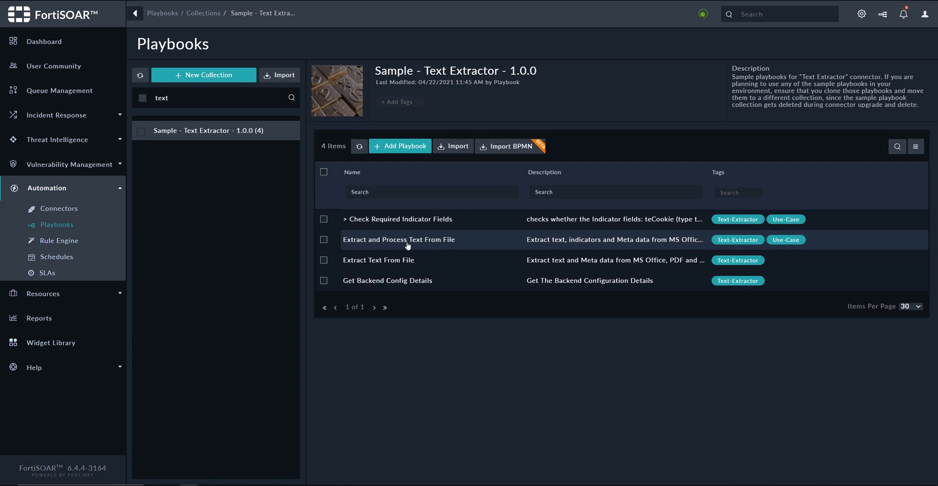
click(429, 244)
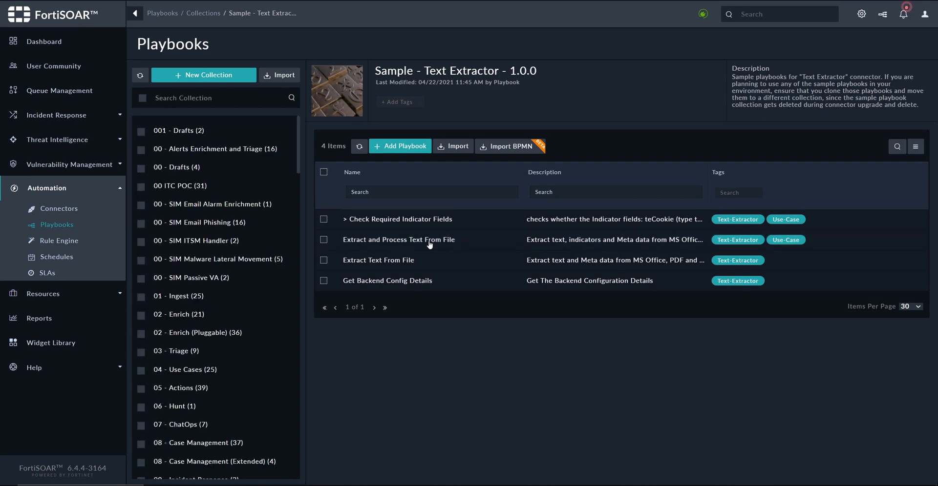
Open the Extract and Process Text From File playbook and view its Configuration step variables
click(428, 241)
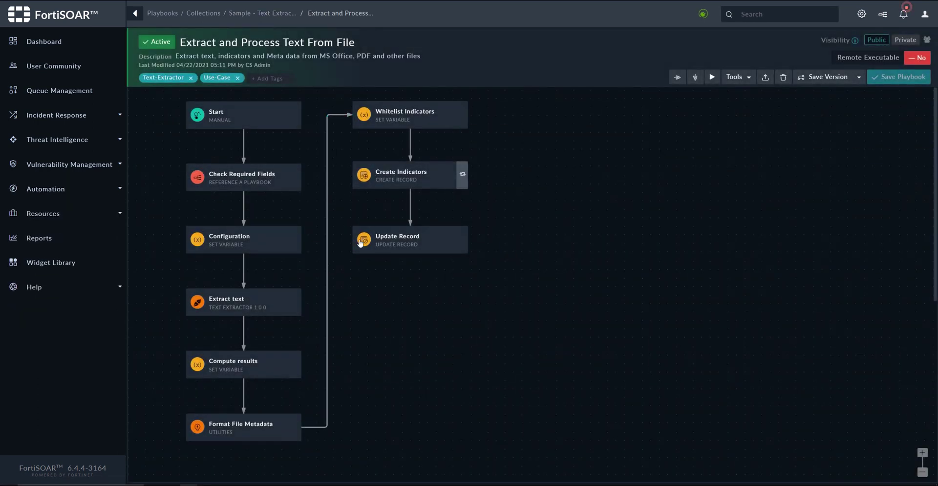
mouse_move(244, 186)
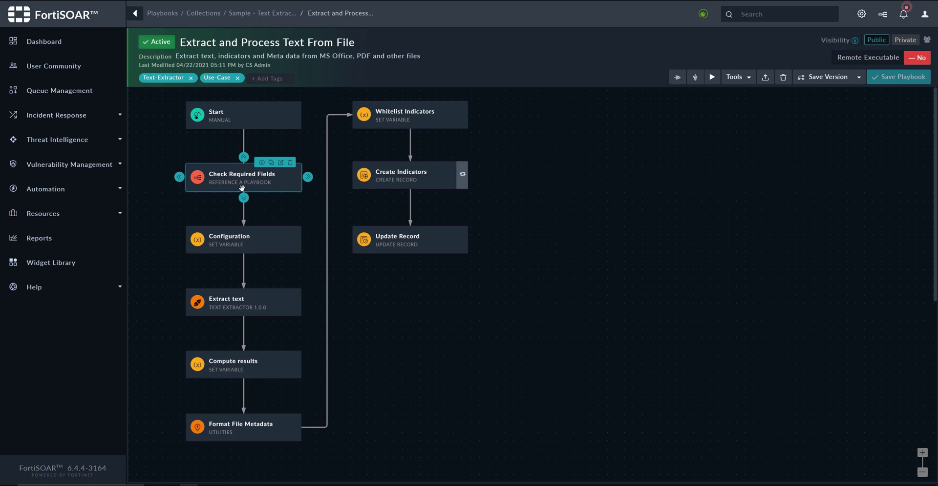
click(243, 237)
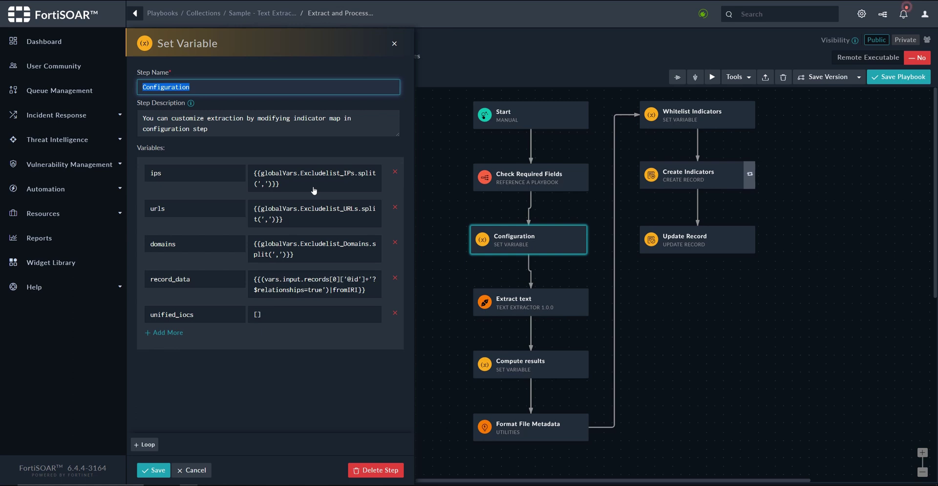
Inspect the Excludelist_IPs global variable's values, then close the Global Variables list
click(734, 78)
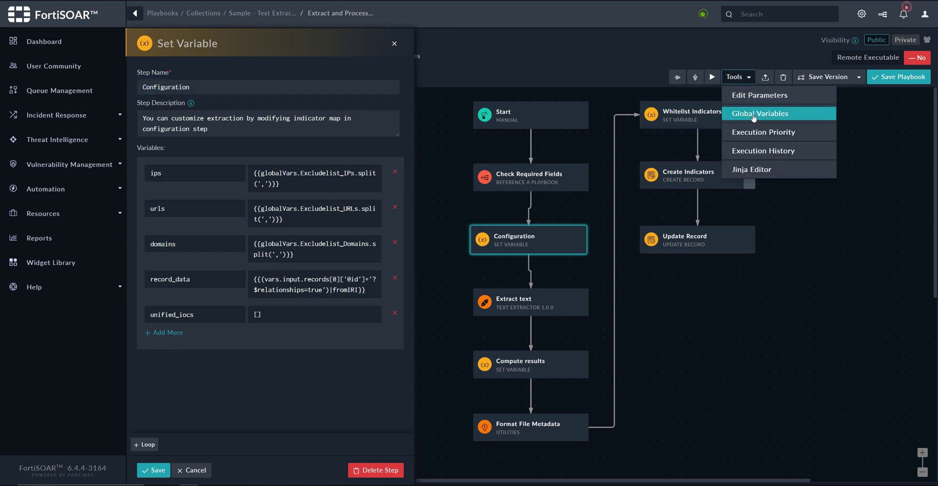
click(753, 115)
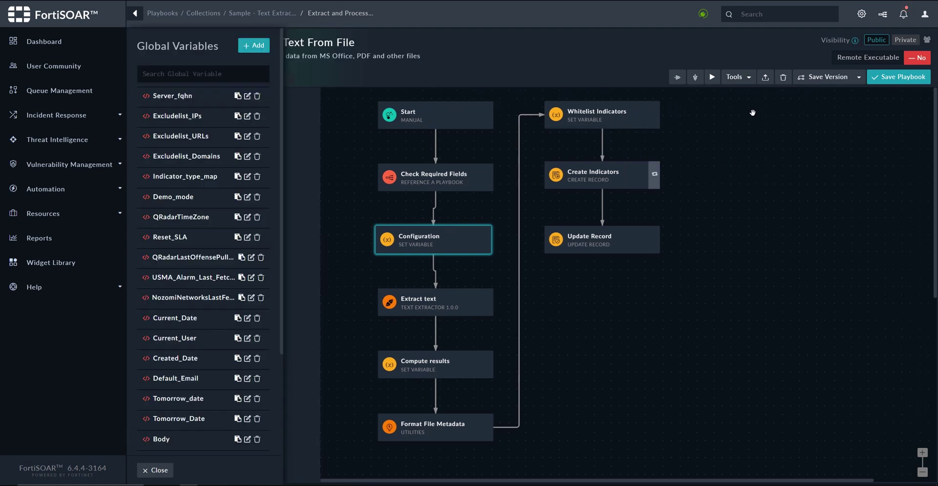
click(247, 118)
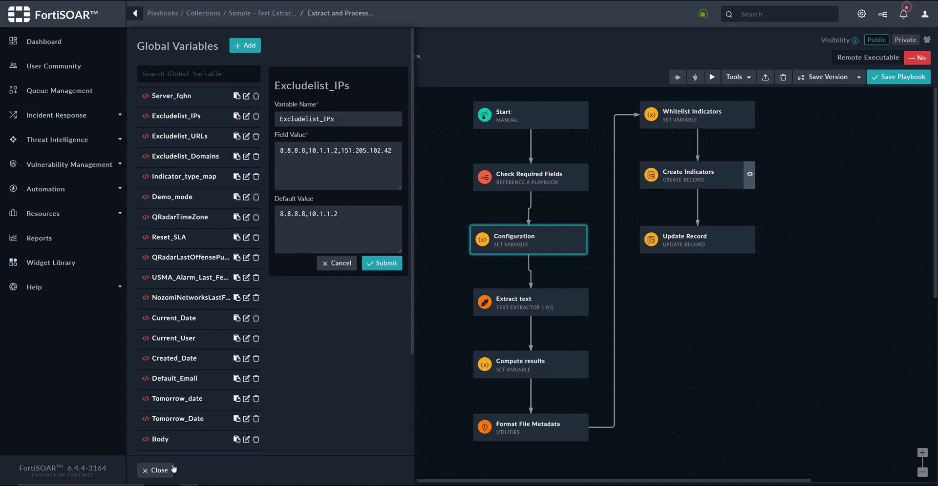
click(157, 470)
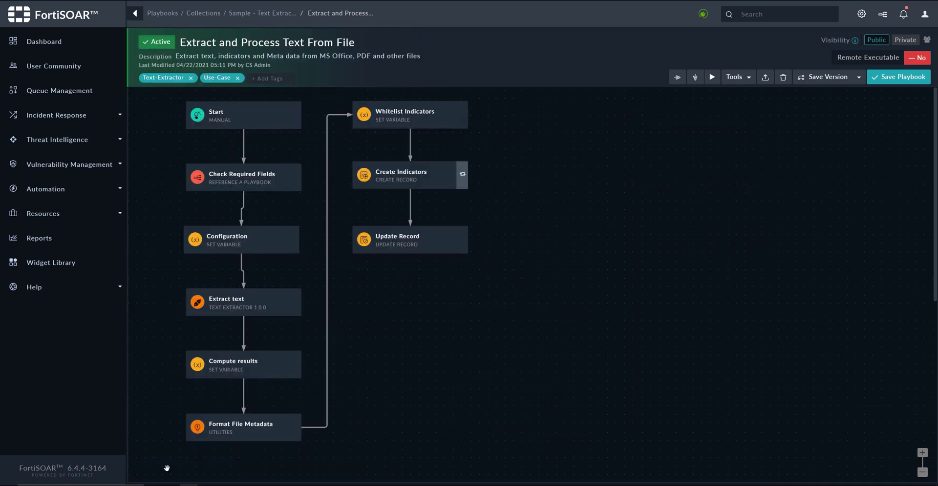
Review the Extract text step's Text Extractor inputs and cancel without changes
click(273, 307)
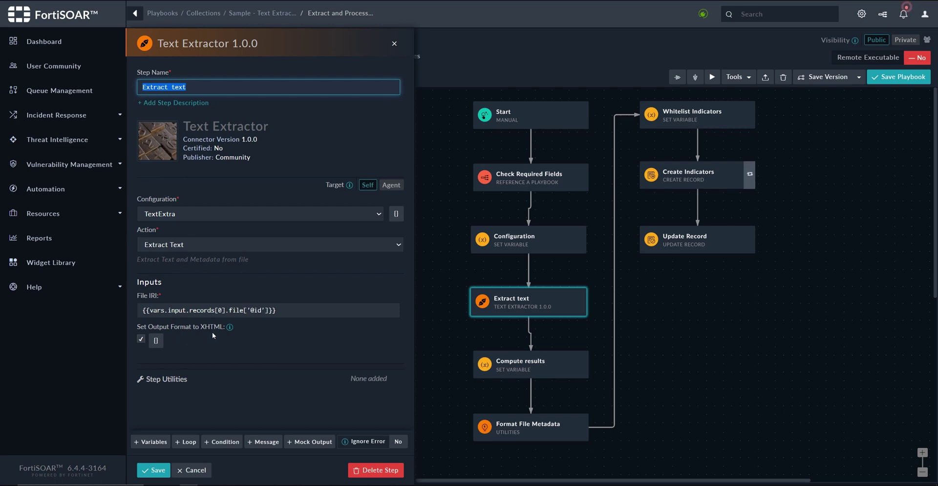
click(192, 470)
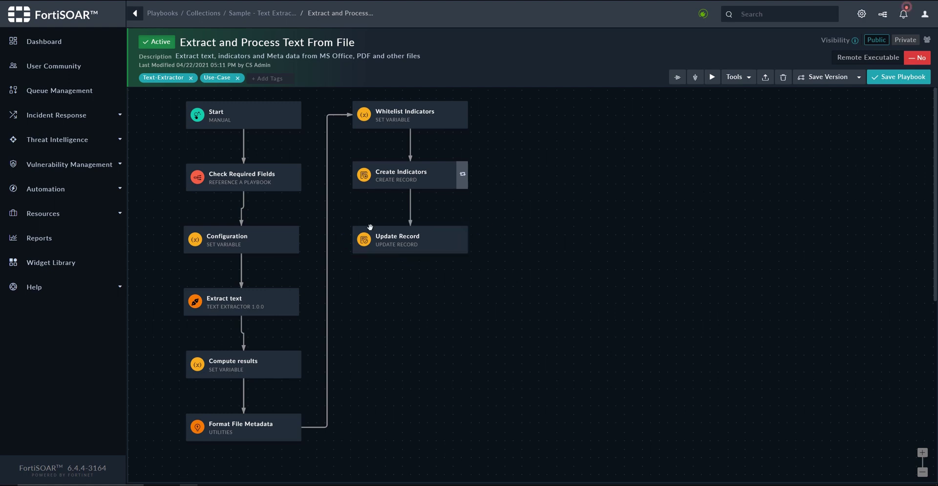
Review the Update Record step's settings and close it without changes
click(428, 239)
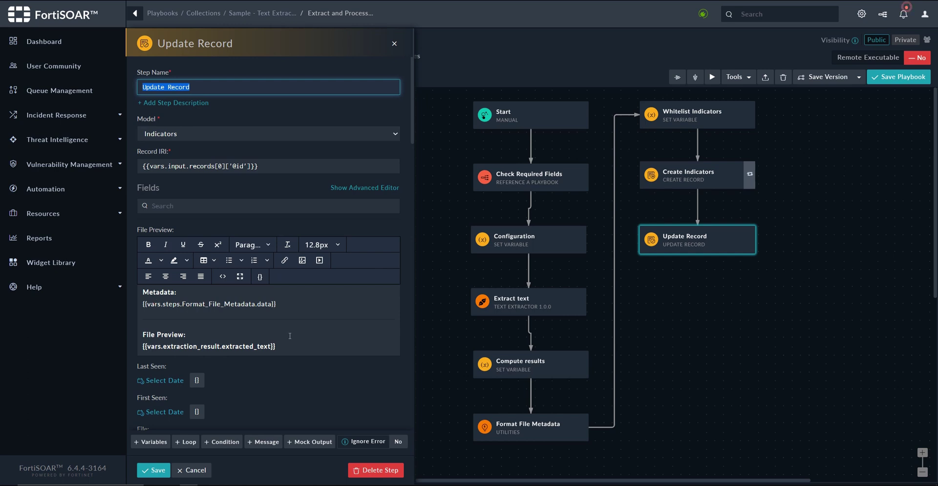
mouse_move(499, 299)
click(197, 471)
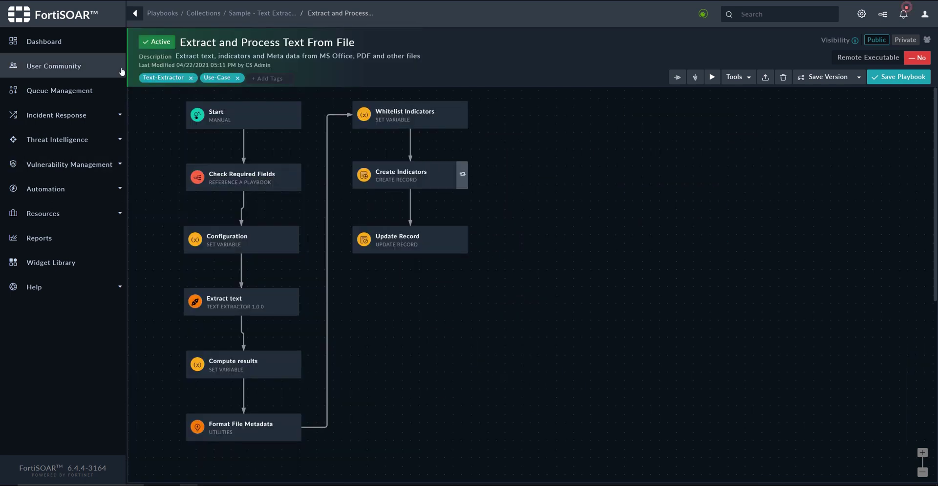
Leave the playbook without saving and open indicator 429 (reservoirv2.xlsx) from Threat Intelligence > Indicators
click(49, 145)
click(49, 160)
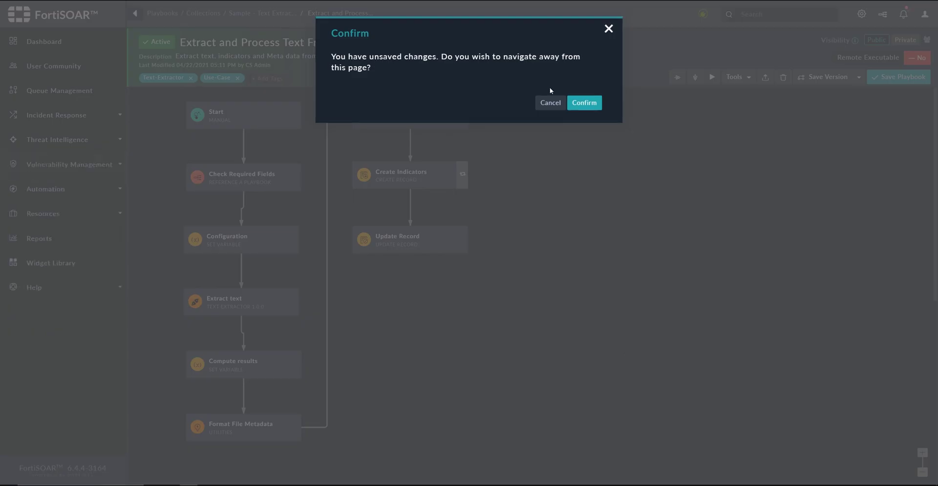
click(591, 101)
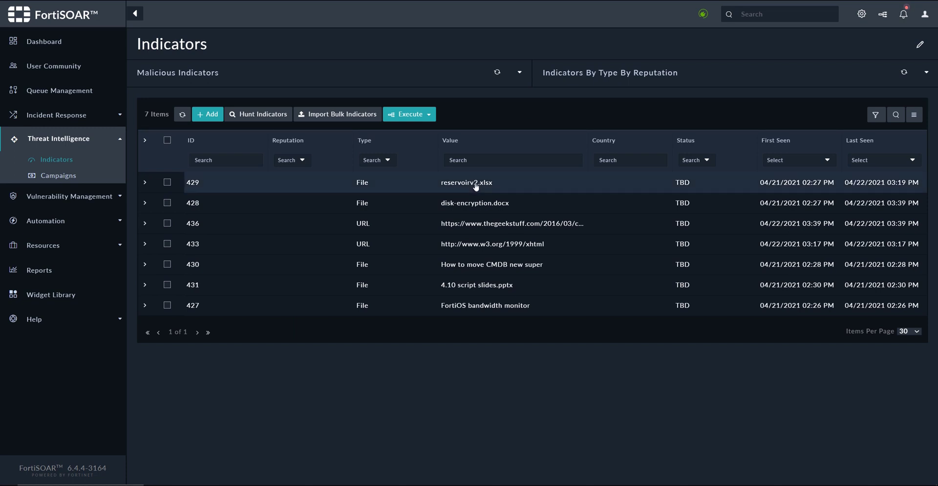
click(475, 184)
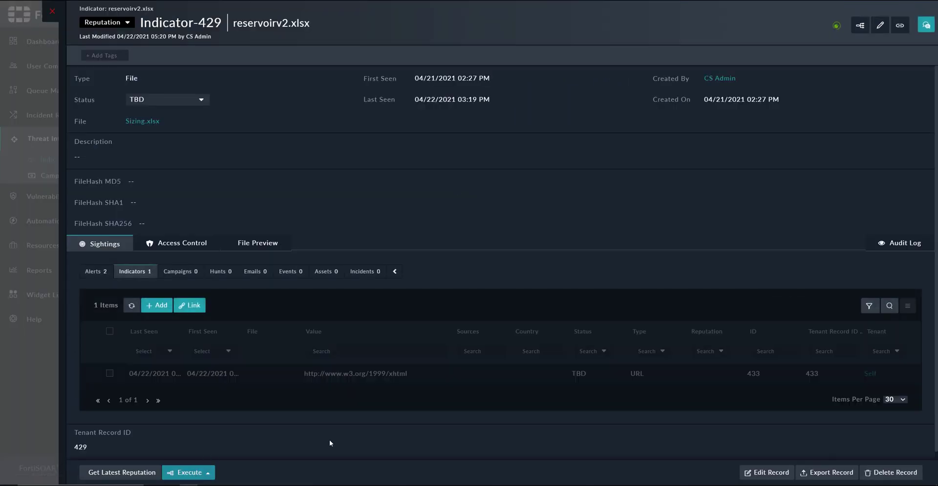
On the File Preview tab, run Extract and Process Text From File and check its execution log
click(253, 245)
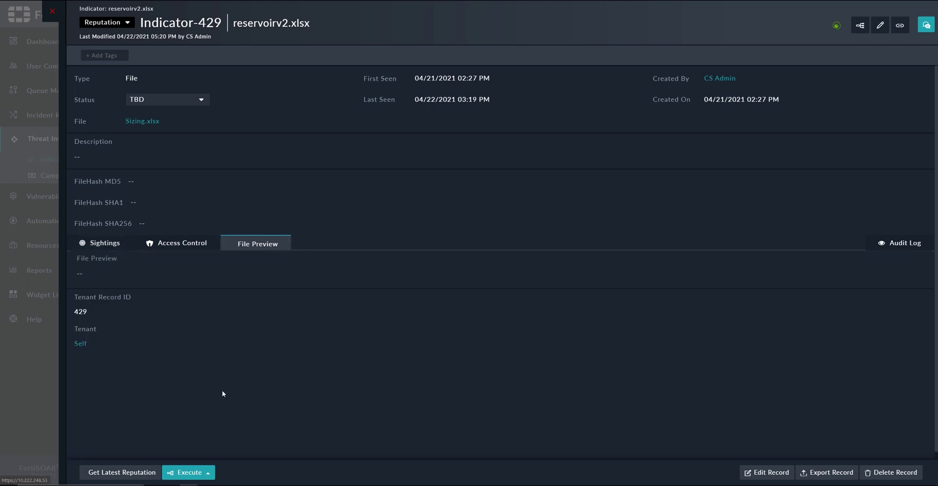
click(188, 473)
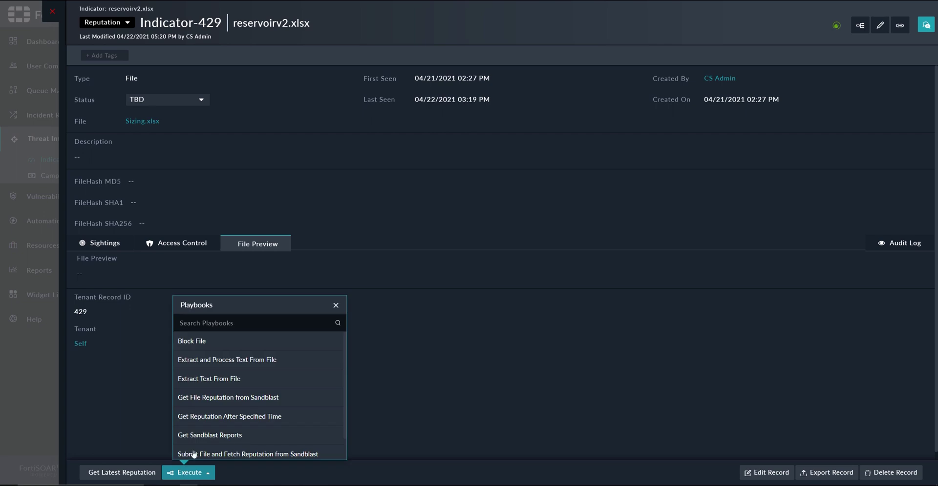
click(207, 361)
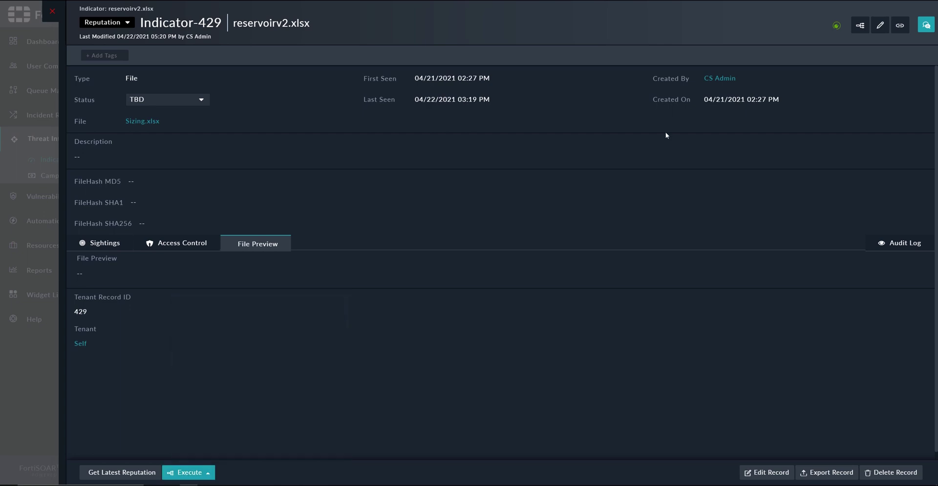
click(860, 25)
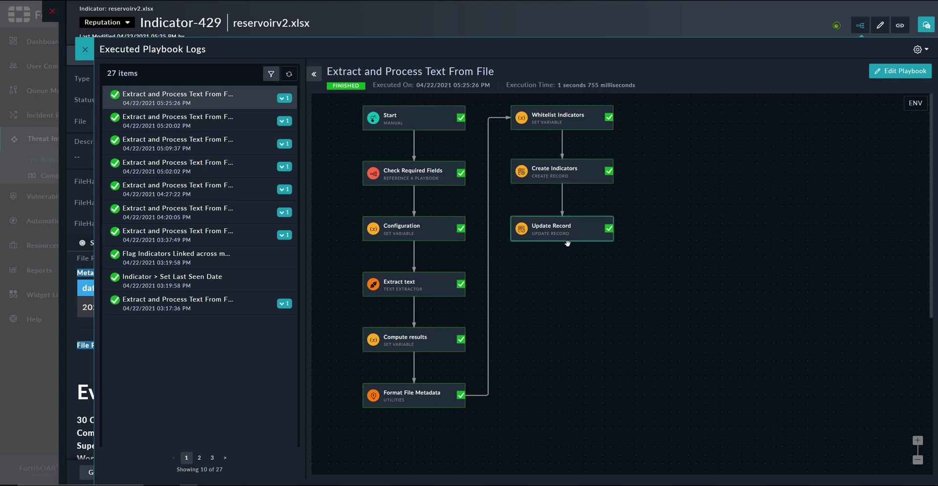
Scroll through indicator 429's File Preview, then view Sightings listing the MD5 hash, host and URL
click(85, 50)
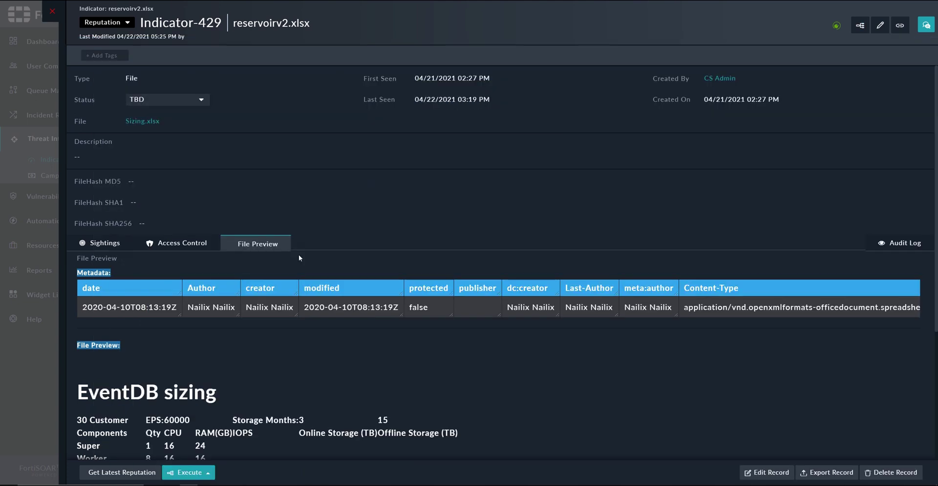
scroll(344, 307, down, 1)
scroll(344, 307, down, 2)
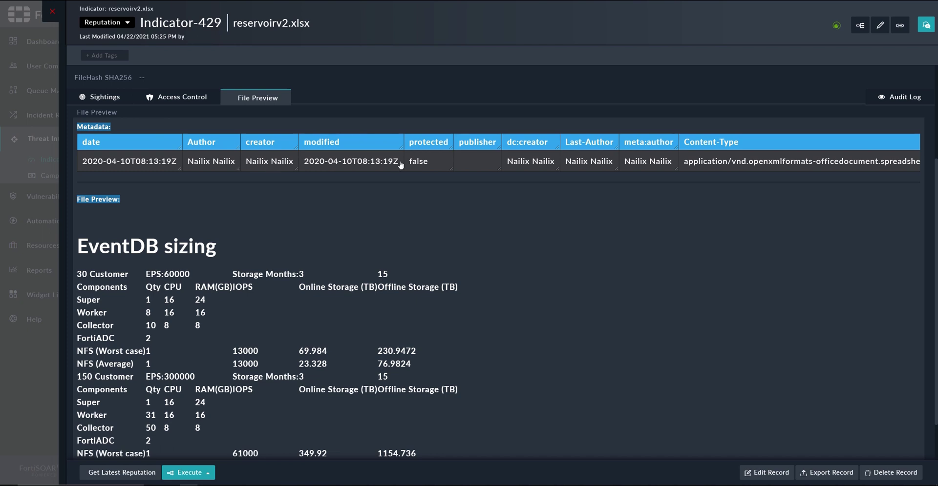
scroll(306, 303, down, 2)
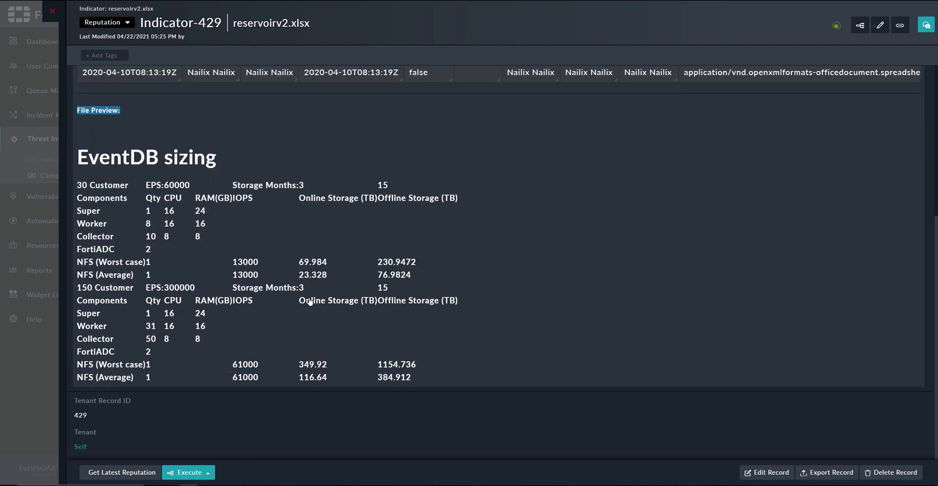
scroll(309, 304, up, 3)
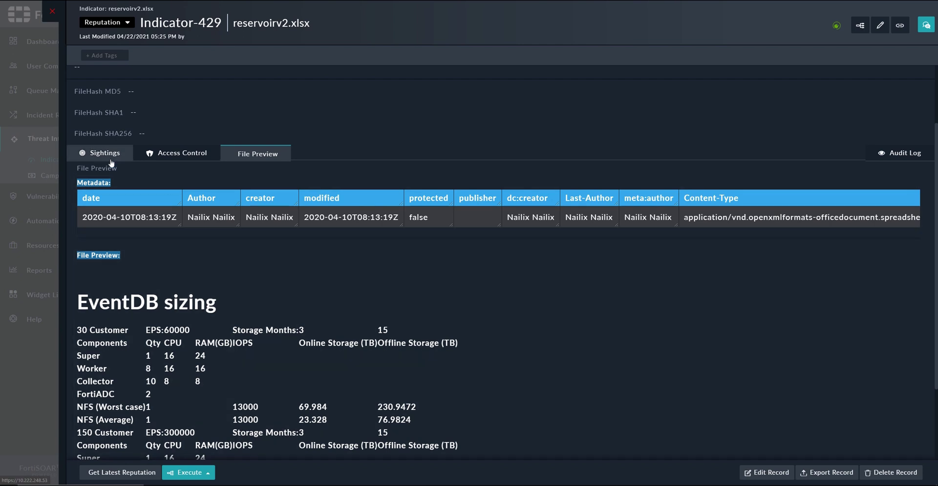
click(111, 162)
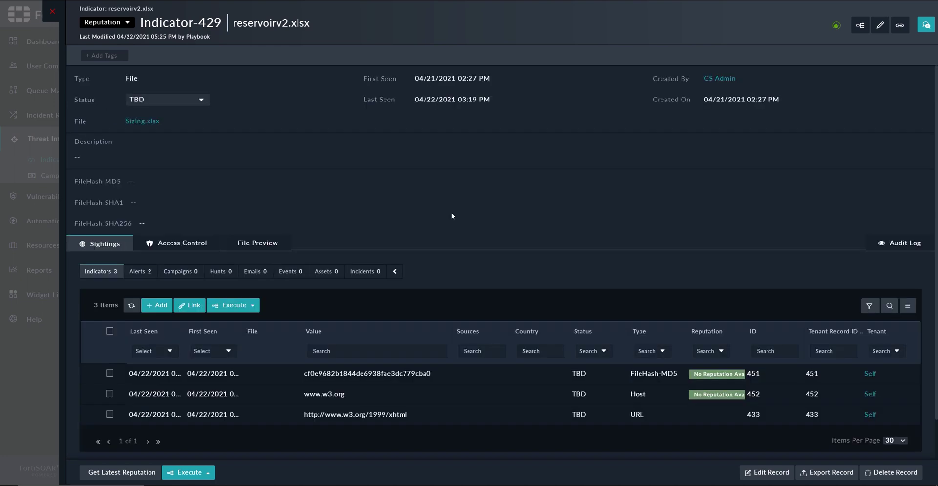
Search playbook collections for 'text' and open Get Backend Config Details from Sample - Text Extractor
click(52, 11)
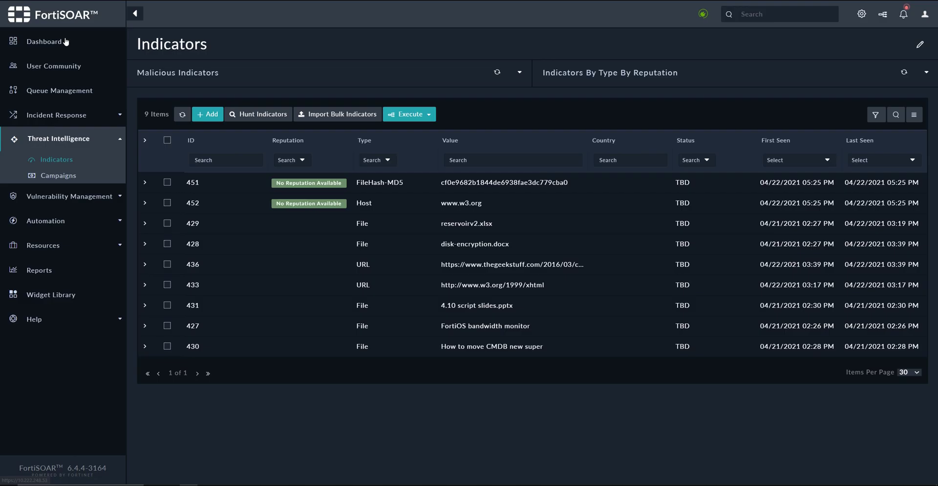
click(54, 227)
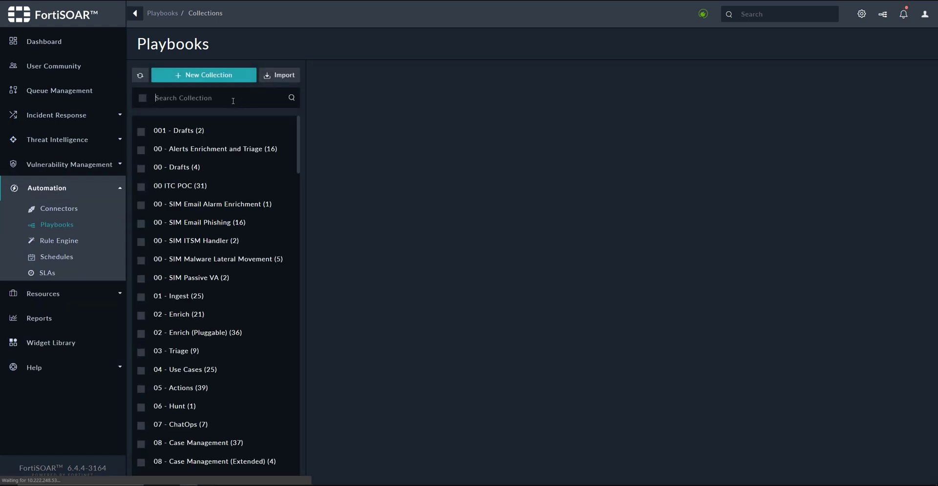
click(232, 100)
text(text)
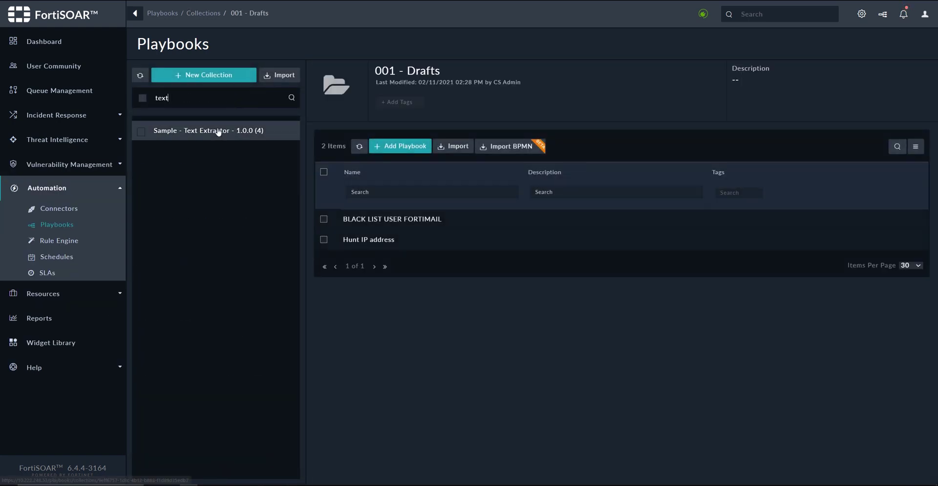
click(217, 130)
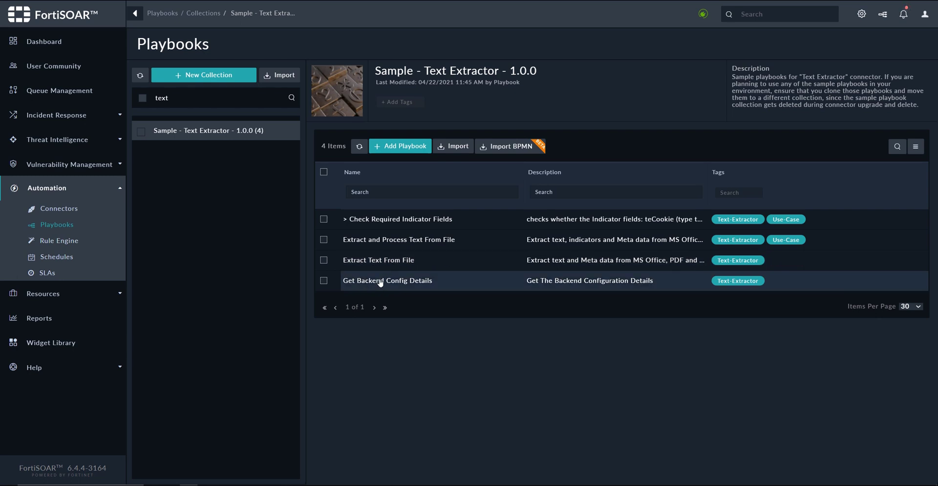
click(397, 282)
Trigger Get Backend Config Details manually and view its Compute Results step output in the logs
click(713, 79)
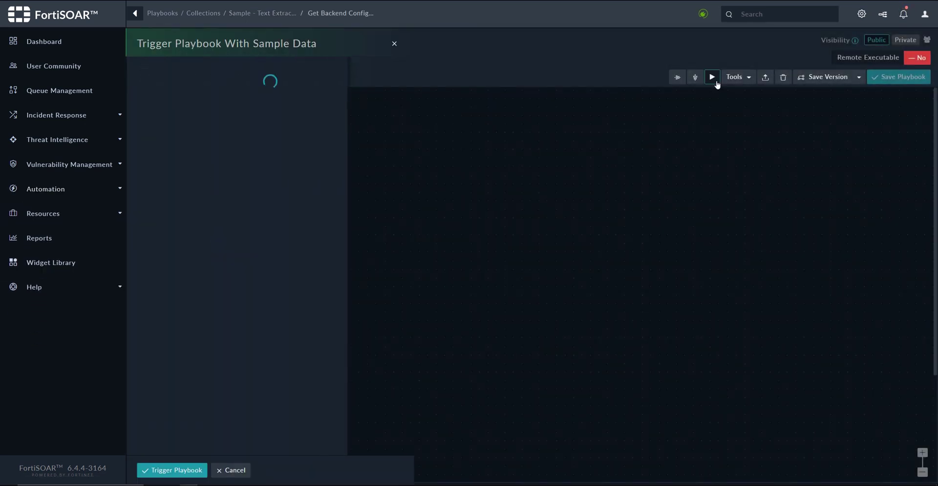
click(167, 471)
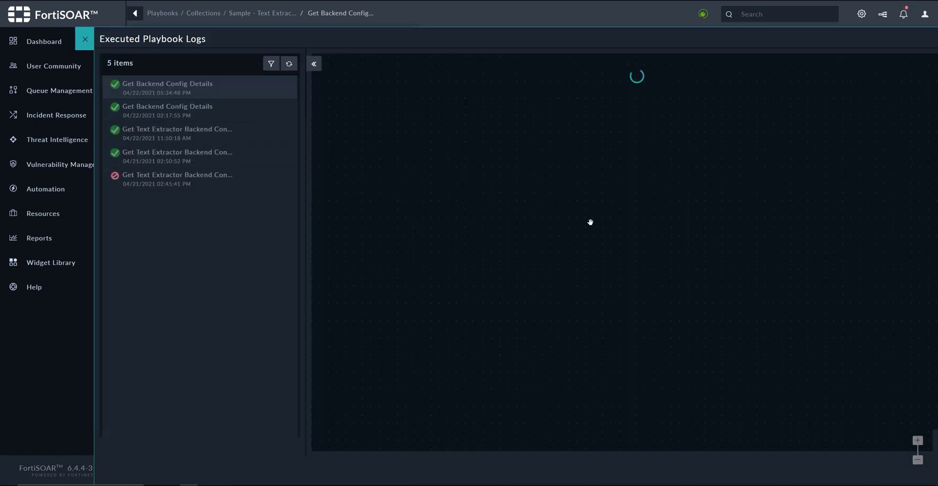
click(393, 224)
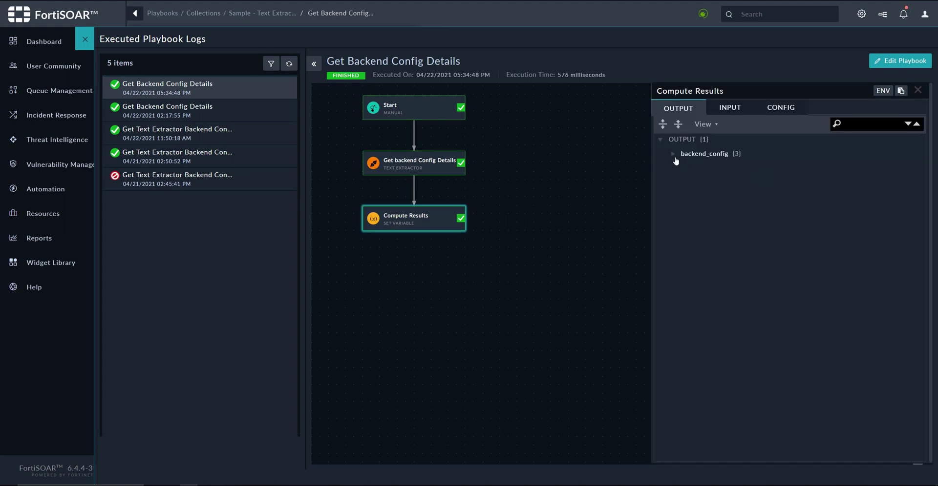
Expand backend_config > MimeTypes and scroll through the 1564 supported MIME types
click(673, 154)
click(685, 196)
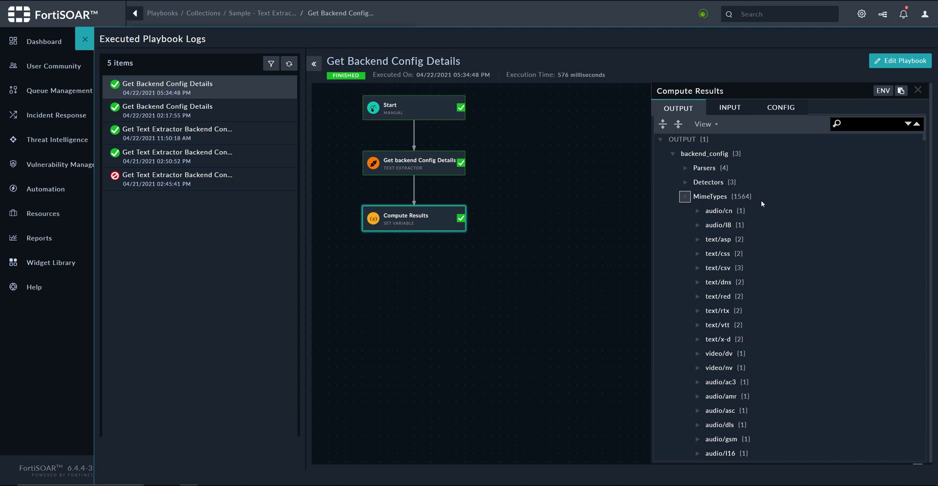
scroll(764, 247, down, 10)
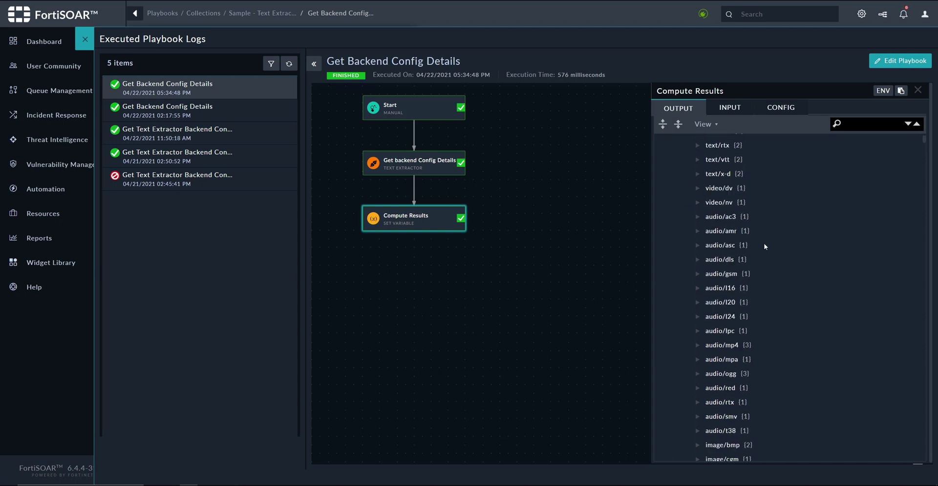
scroll(765, 246, up, 5)
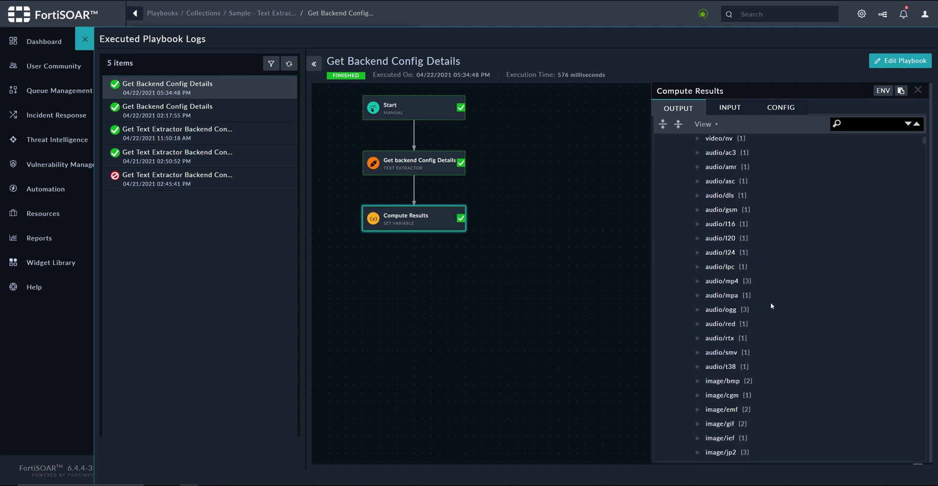
scroll(771, 305, up, 5)
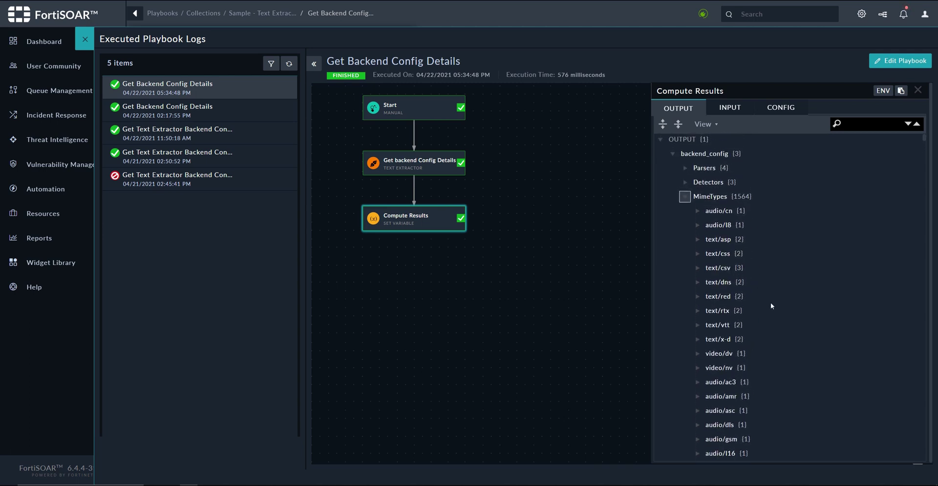